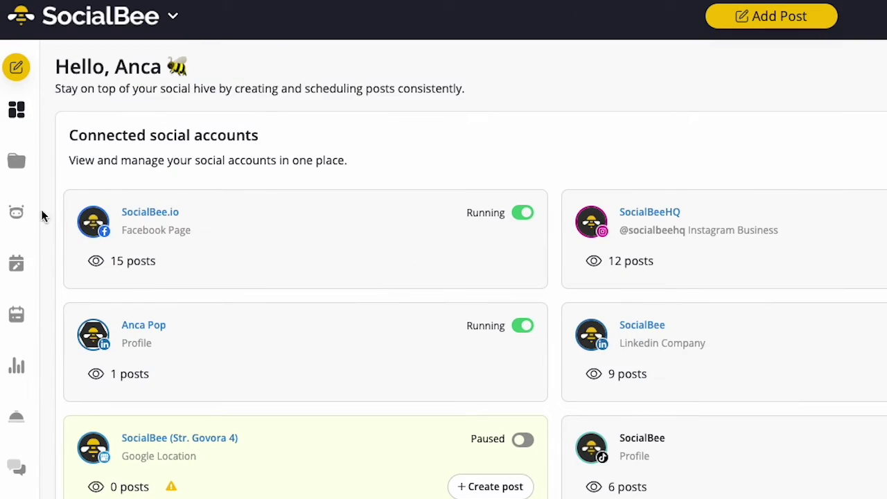
# - Set up the copilot for company SocialBee: socialbee.com, Social Media Strategist, motto 'Get more leads with less effort!'
pyautogui.click(18, 215)
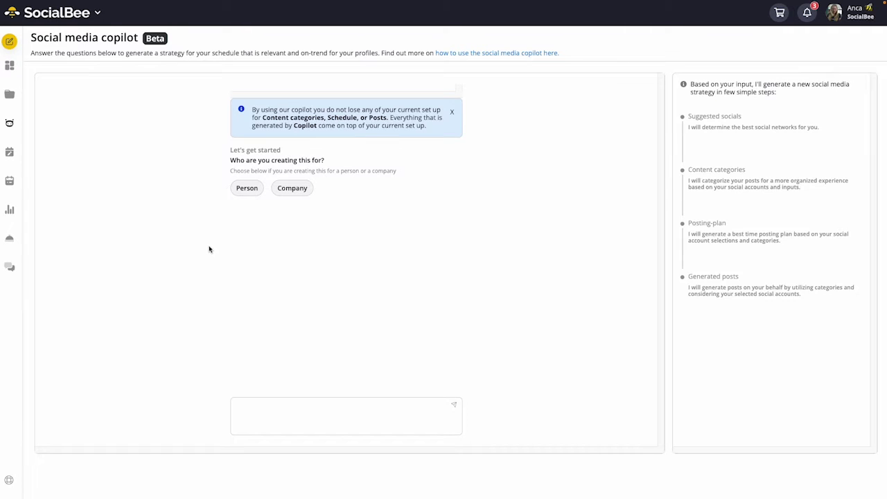
pyautogui.click(280, 190)
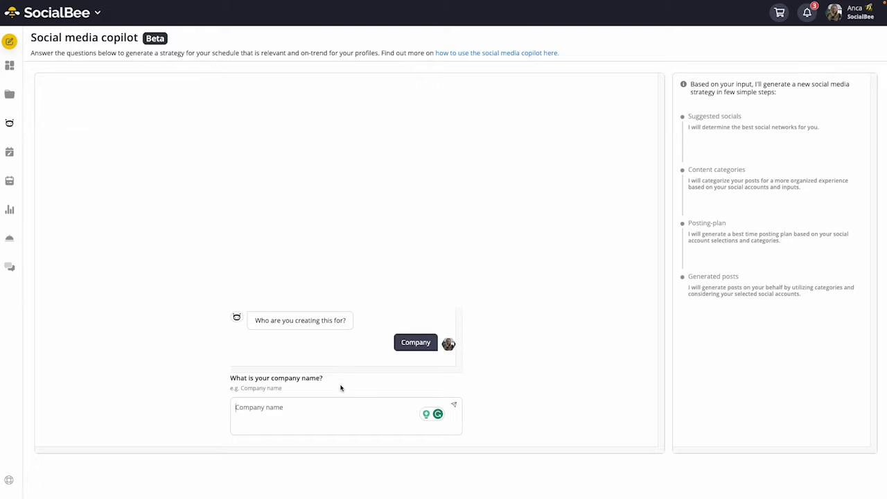
pyautogui.write('SocialBee')
pyautogui.press('Return')
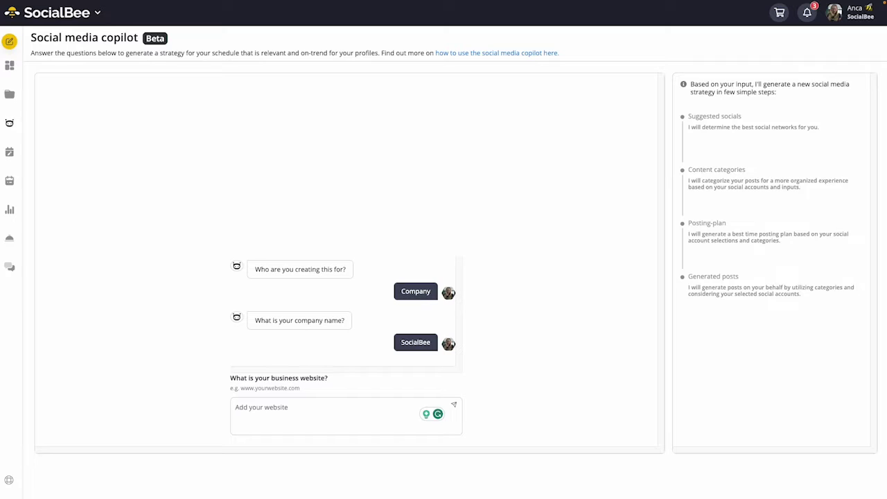
pyautogui.write('socialbee.com')
pyautogui.press('Return')
pyautogui.write('Social Media Strategist')
pyautogui.press('Return')
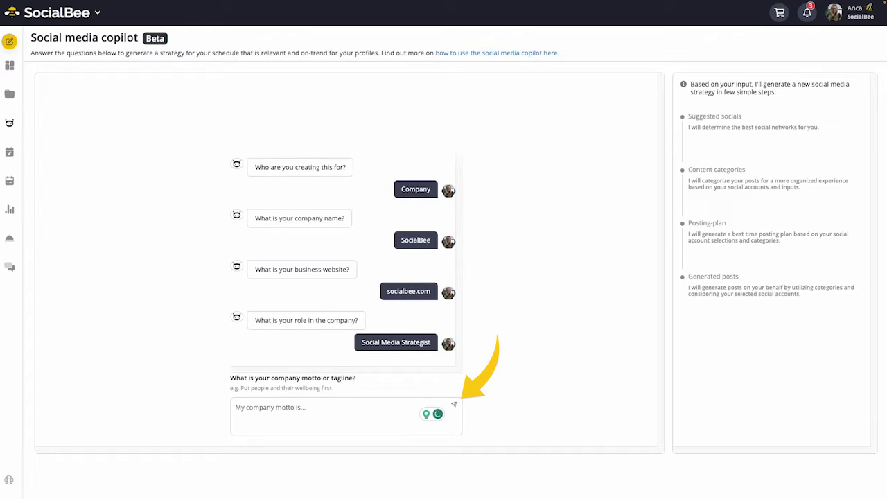
pyautogui.write('Get more leads with less effort!')
pyautogui.press('Return')
# - List services, set Friendly tone and small-business target customers, generate, then clear the inputs
pyautogui.write('Social Media')
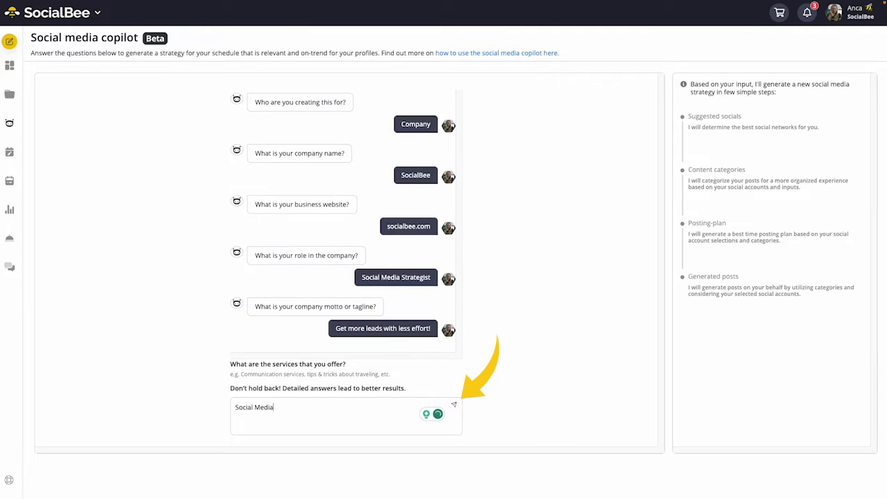
pyautogui.write(' Specialist, IG Community Management, Video First Specialist, Ads Manage')
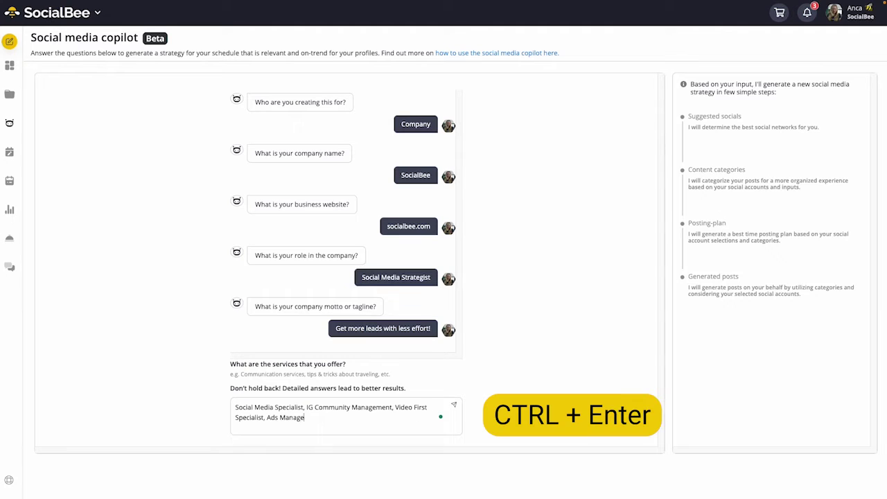
pyautogui.write('ment, LinkedIn Lead Generation, Social Media scheduling tool, Article Writing')
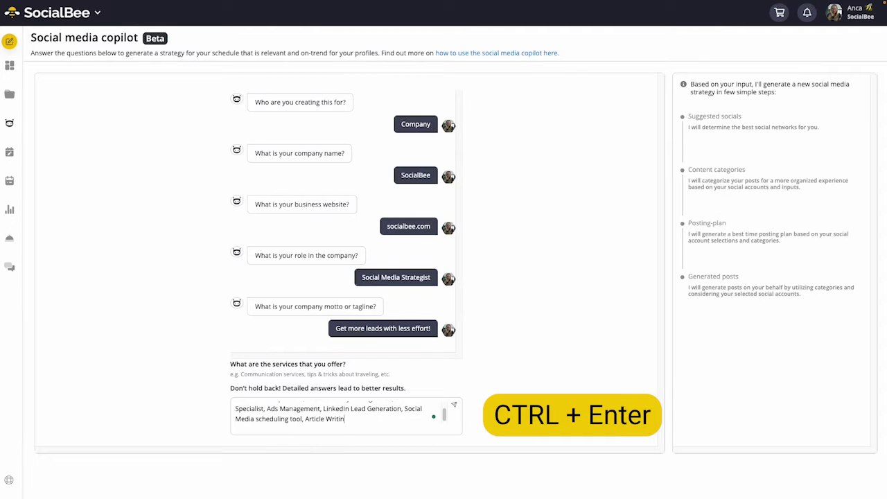
pyautogui.hotkey('ctrl', 'Return')
pyautogui.write('Friendly')
pyautogui.hotkey('ctrl', 'Return')
pyautogui.write('Small business owners, agencies or solopreneurs')
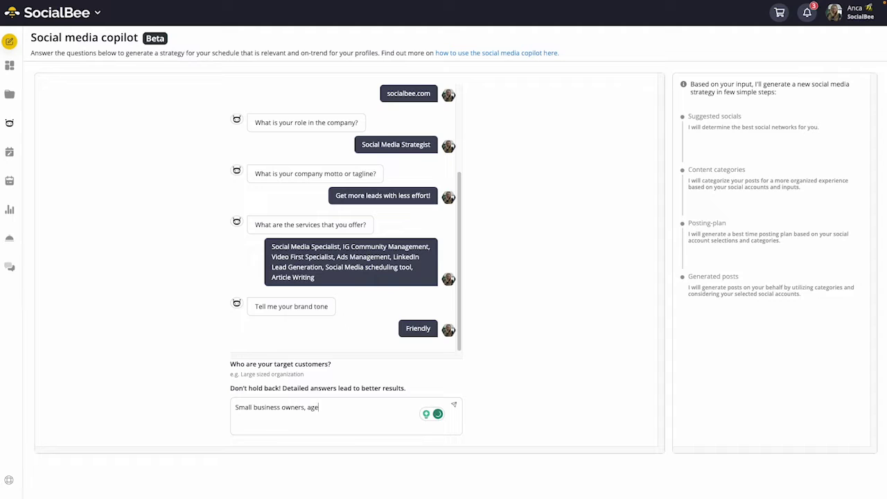
pyautogui.hotkey('ctrl', 'Return')
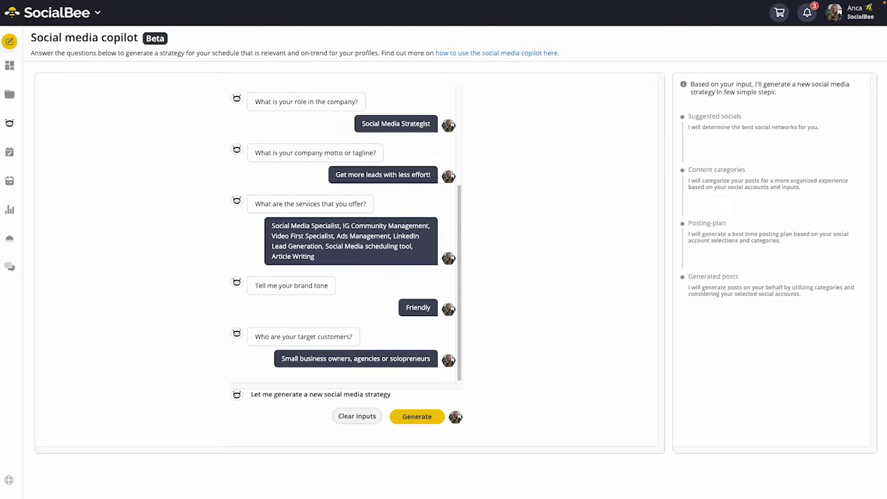
pyautogui.click(417, 417)
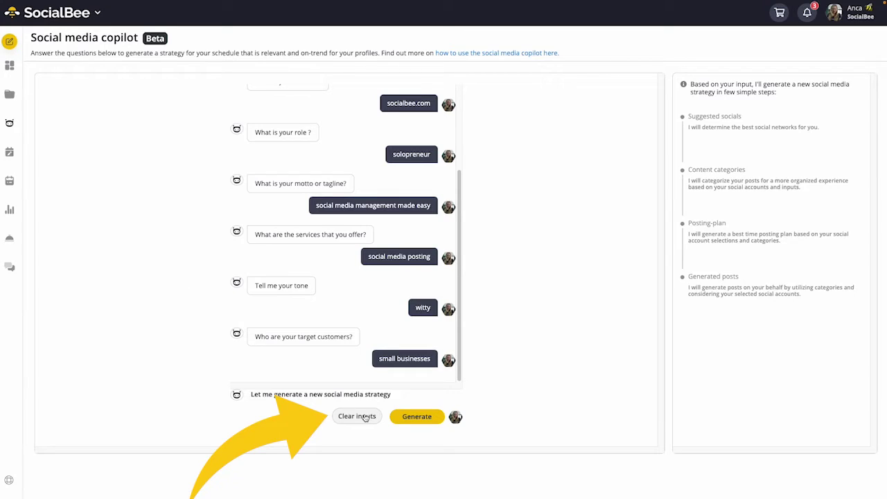
pyautogui.click(366, 416)
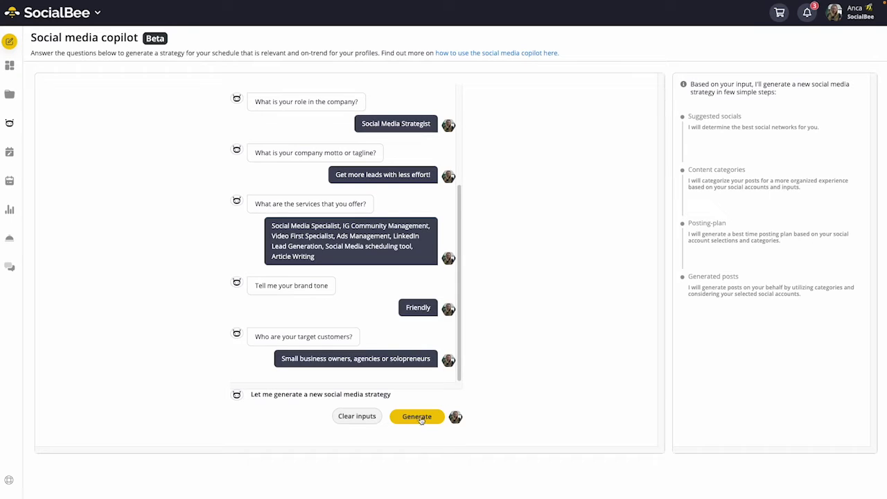
# - Generate the strategy from the completed SocialBee copilot answers
pyautogui.click(418, 417)
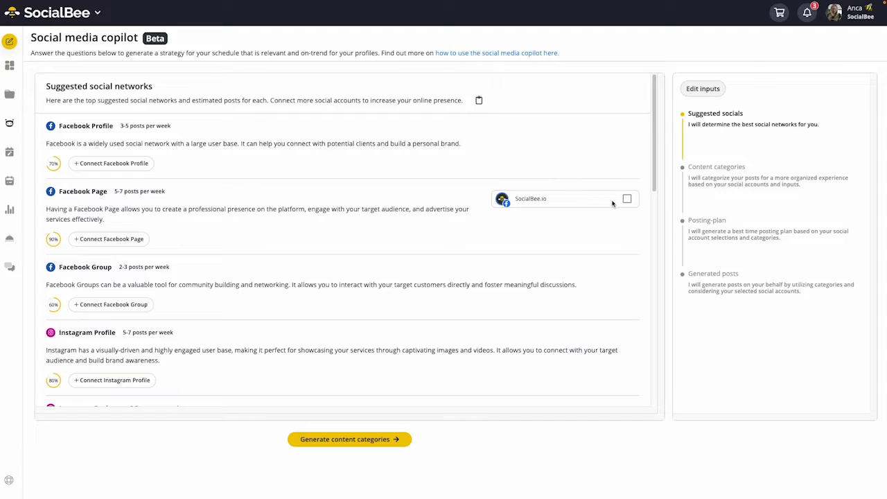
# - Select the SocialBee.io Facebook Page and SocialBeeHQ Instagram Business accounts, then start connecting LinkedIn
pyautogui.click(626, 199)
pyautogui.scroll(-2, 524, 263)
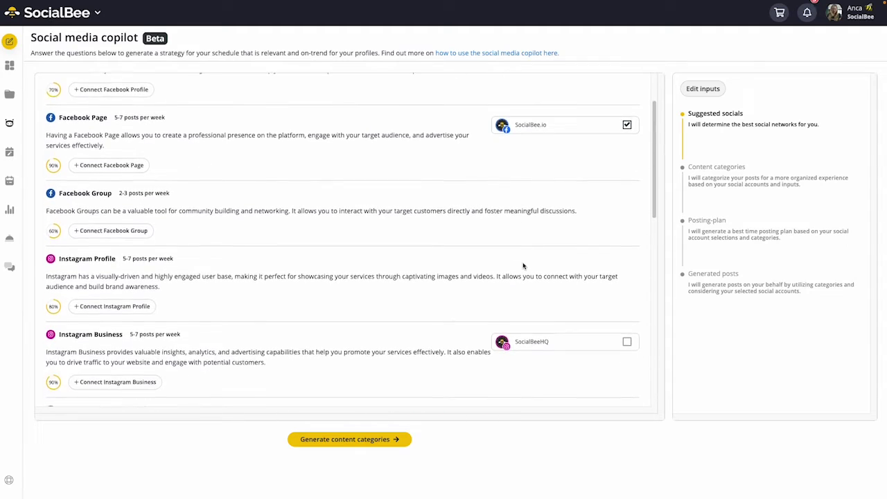
pyautogui.scroll(-1, 523, 266)
pyautogui.click(626, 263)
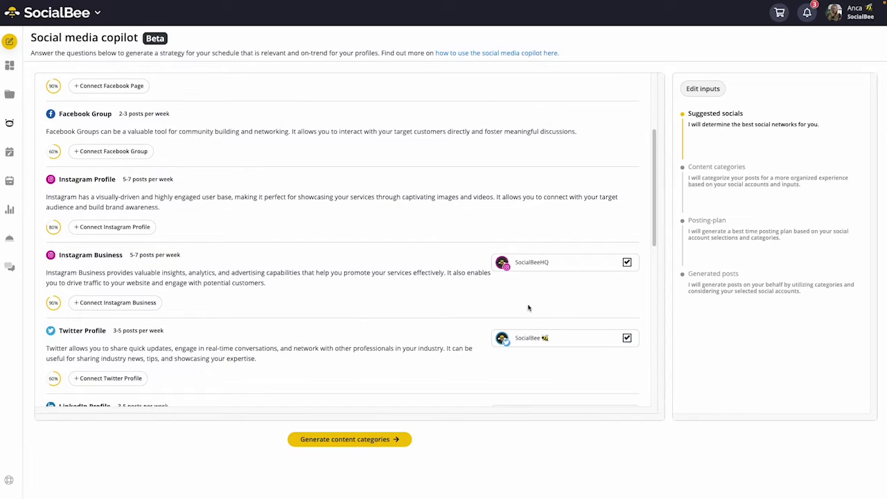
pyautogui.scroll(-3, 528, 307)
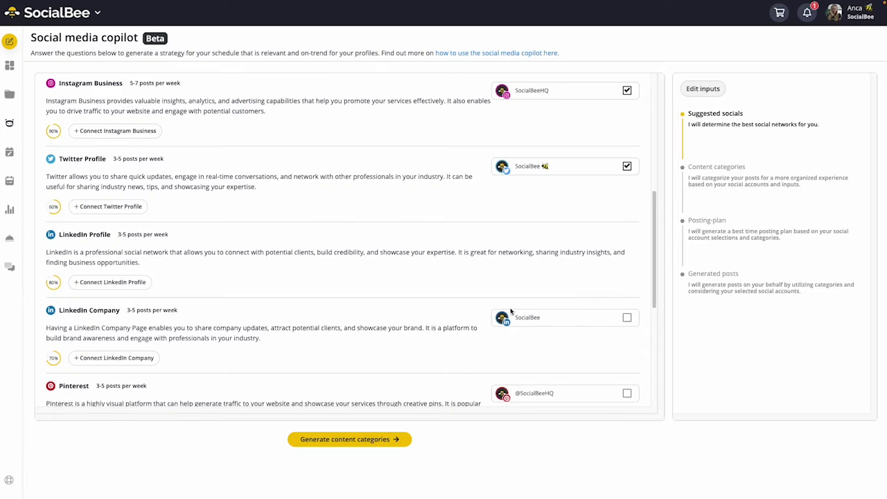
pyautogui.click(106, 288)
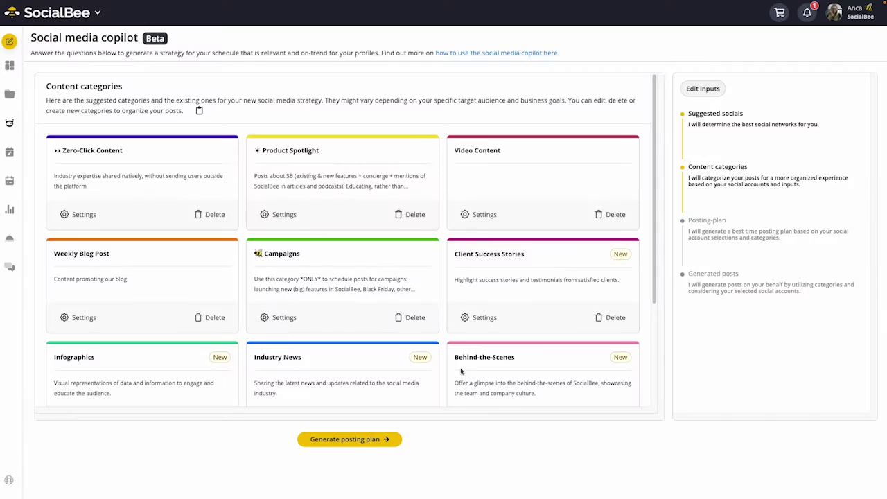
# - Review the generated category cards like Client Success Stories, Infographics and Industry News
pyautogui.scroll(-3, 461, 372)
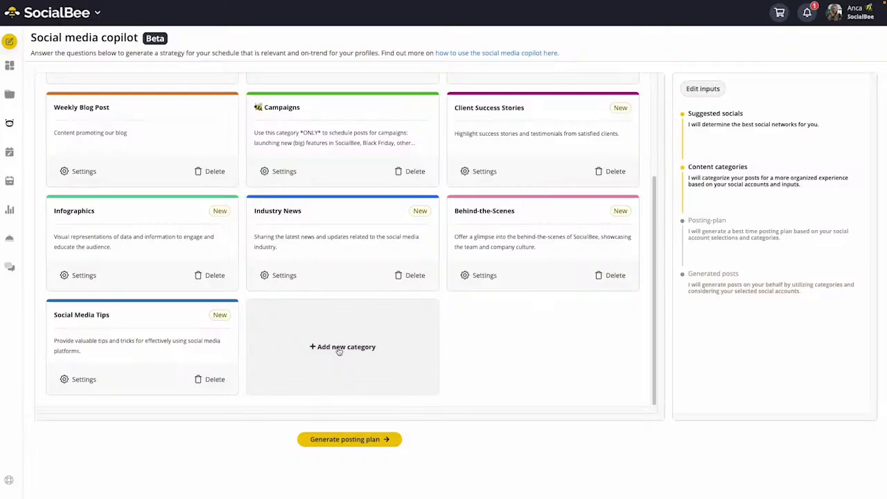
# - Start creating a new content category before the posting plan
pyautogui.click(339, 350)
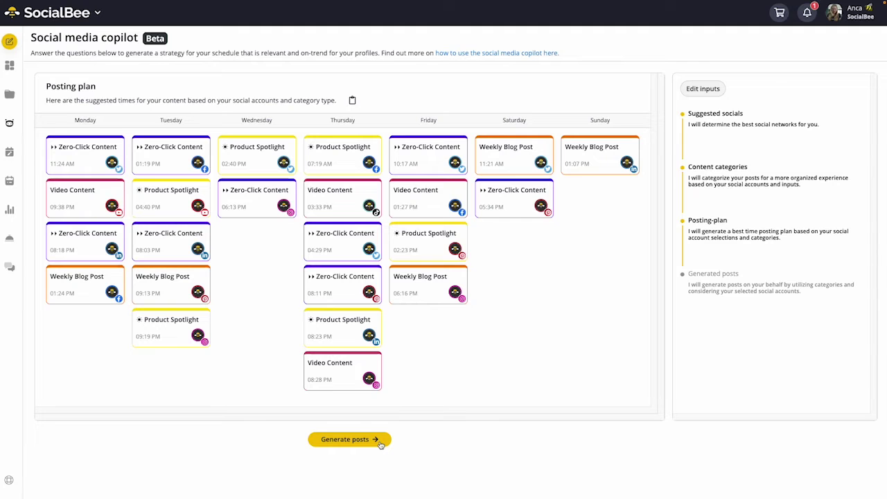
# - Add slots for new categories and move Monday's Social Media Tips slot to Thursday 09:02 AM
pyautogui.click(380, 441)
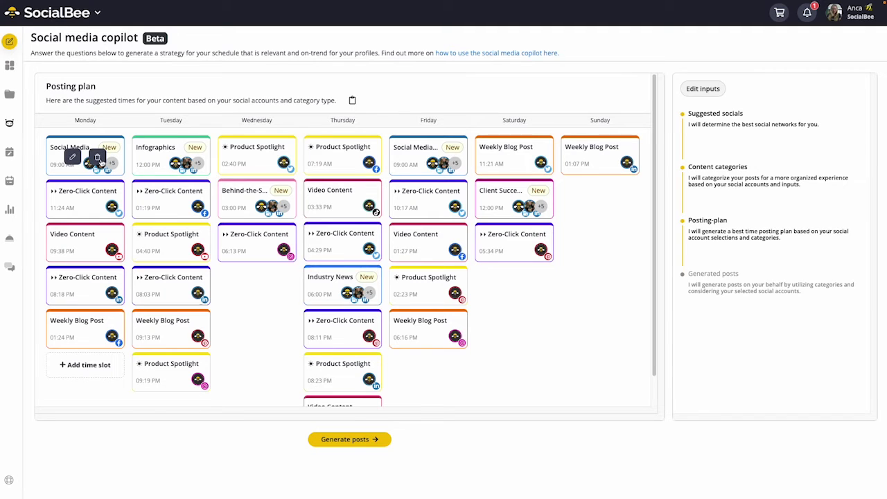
pyautogui.click(73, 157)
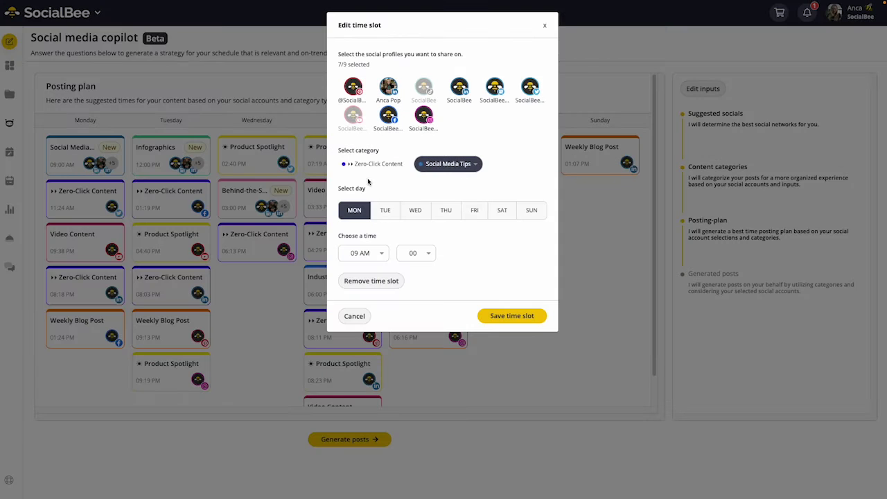
pyautogui.click(444, 211)
pyautogui.click(418, 253)
pyautogui.click(413, 306)
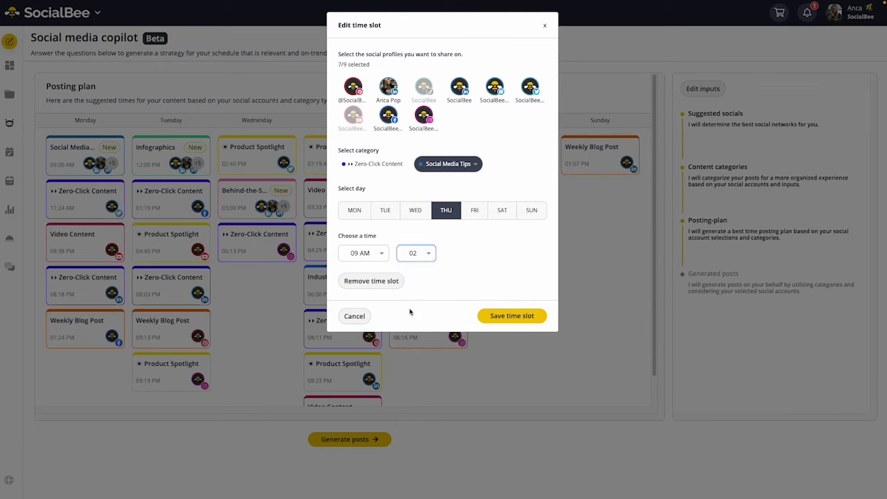
pyautogui.click(502, 317)
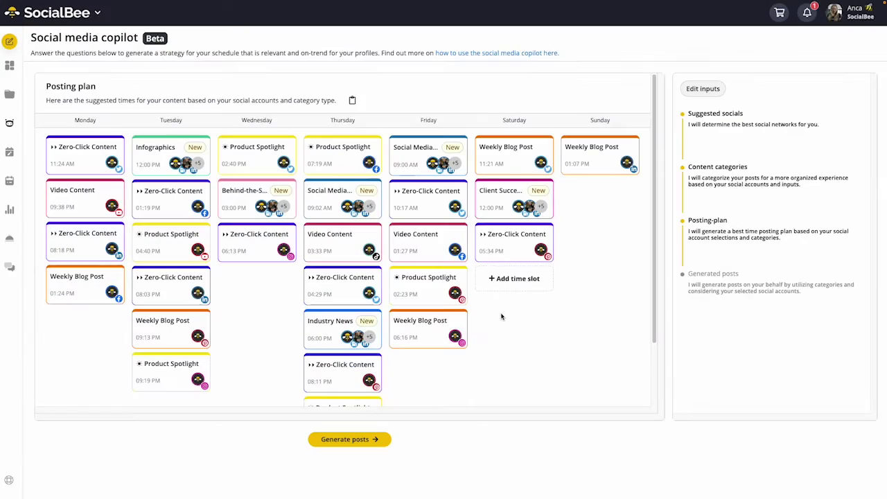
# - Delete one posting time and generate posts from the plan
pyautogui.click(185, 159)
pyautogui.click(530, 103)
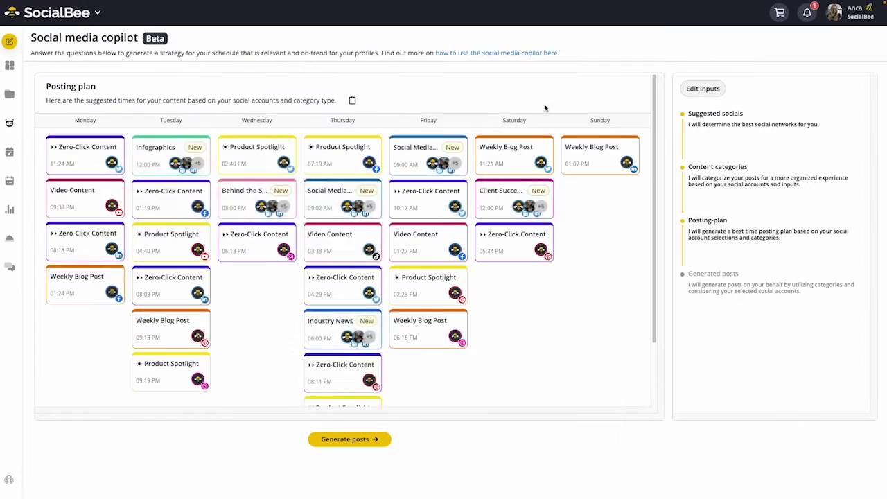
pyautogui.click(374, 439)
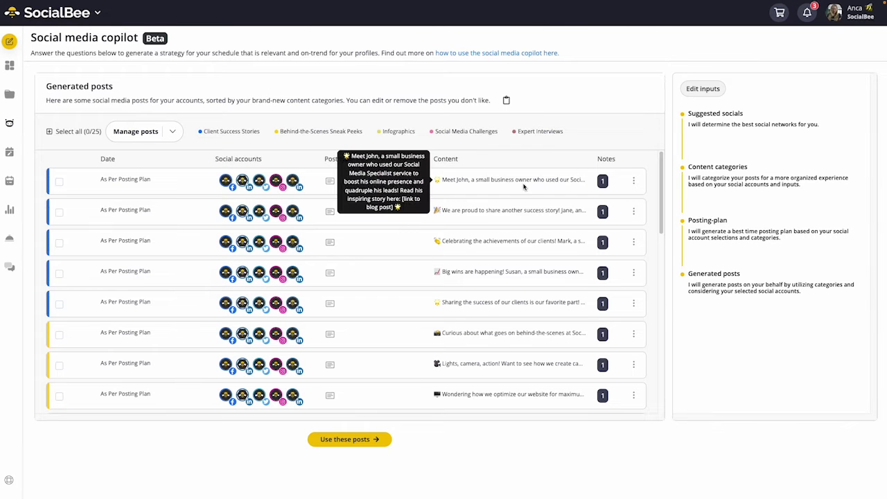
# - Select all 25 generated posts and add them to their content categories as Copilot drafts
pyautogui.moveTo(602, 182)
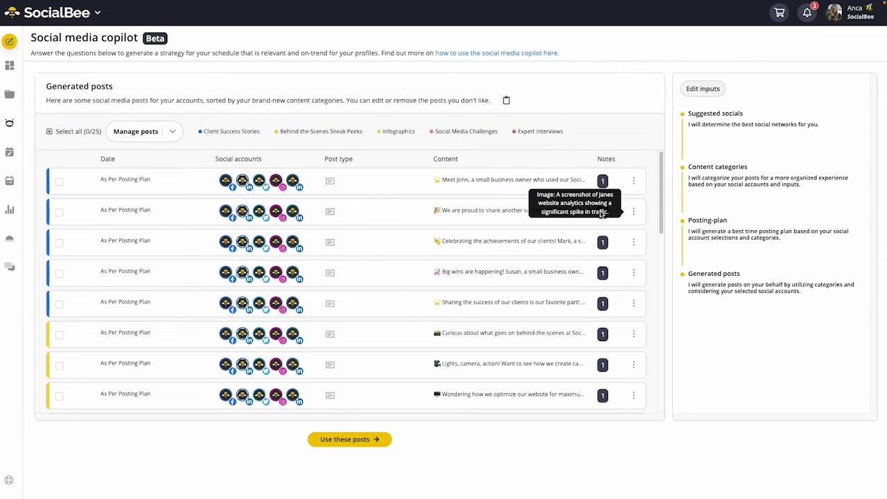
pyautogui.click(50, 133)
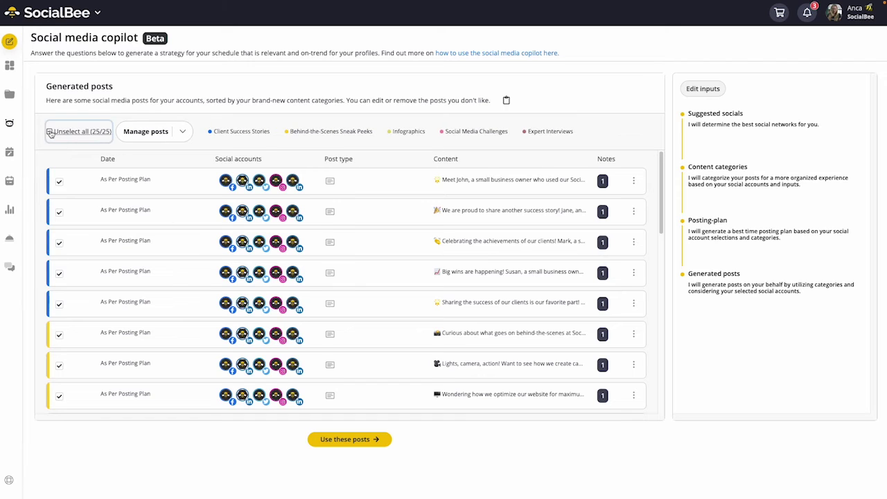
pyautogui.click(354, 439)
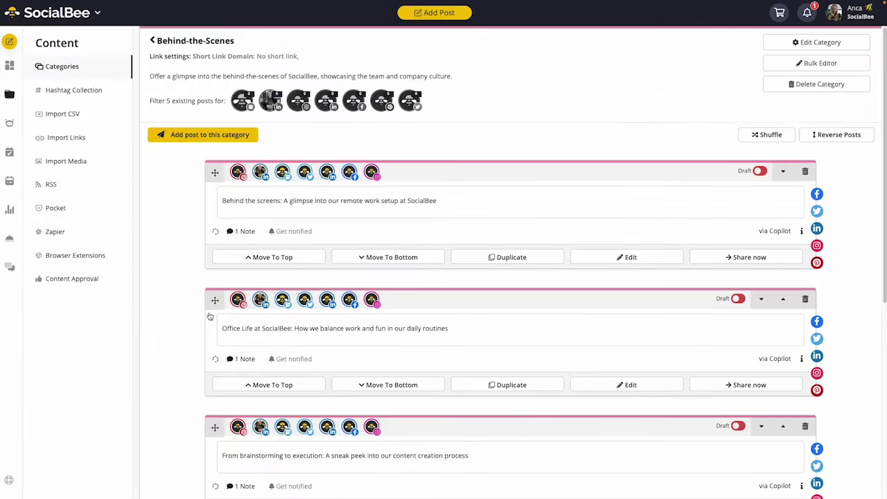
# - Show the note on the first Behind-the-Scenes post, 'Behind the screens: A glimpse into our remote work setup'
pyautogui.click(236, 231)
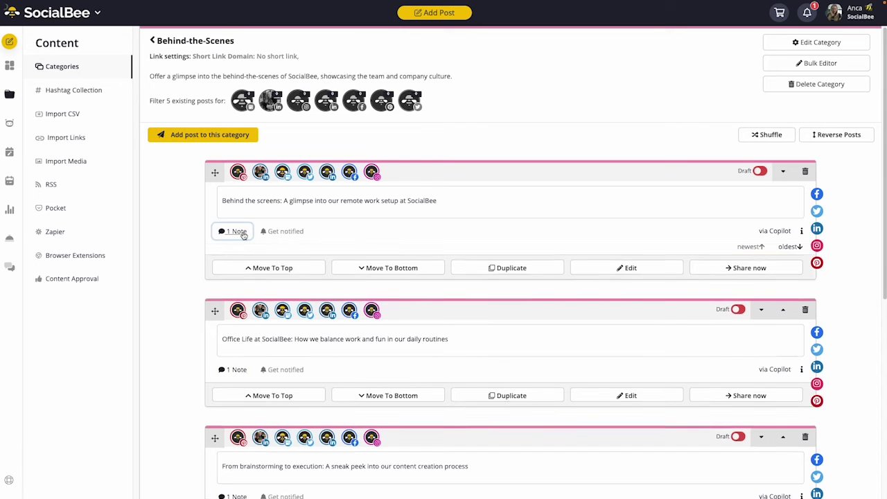